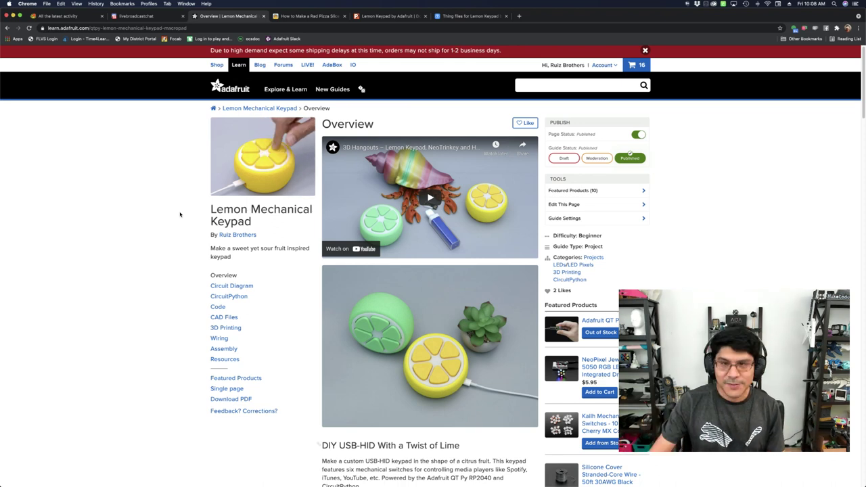
- Bring up the Cherry Swirl v2 design and zoom and tilt the view to see its spiralled switches
key(super+Tab)
key(super+Tab)
key(super+Tab)
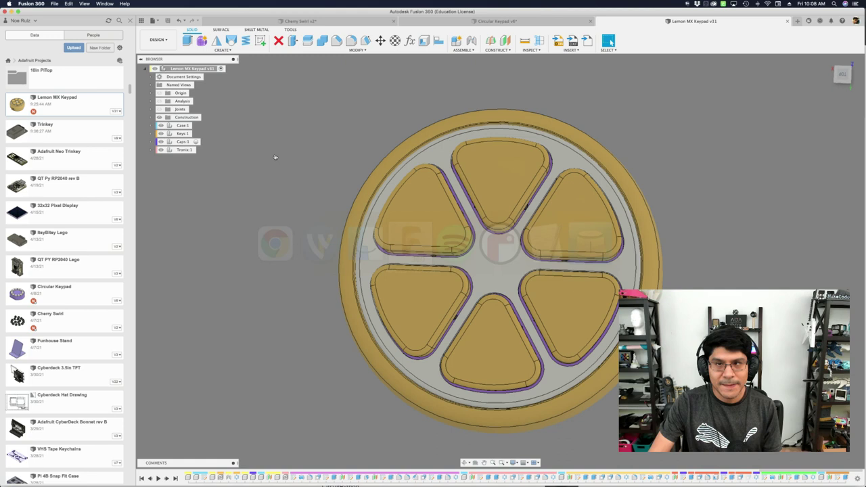
click(348, 21)
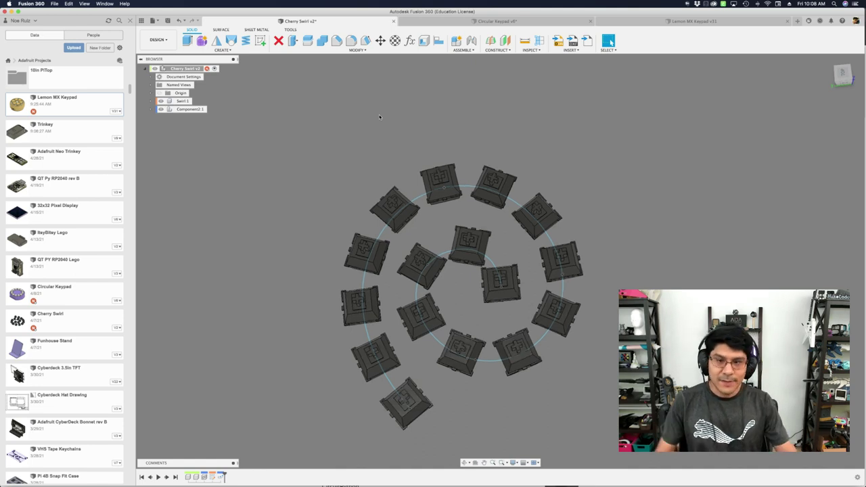
scroll(475, 381, up, 5)
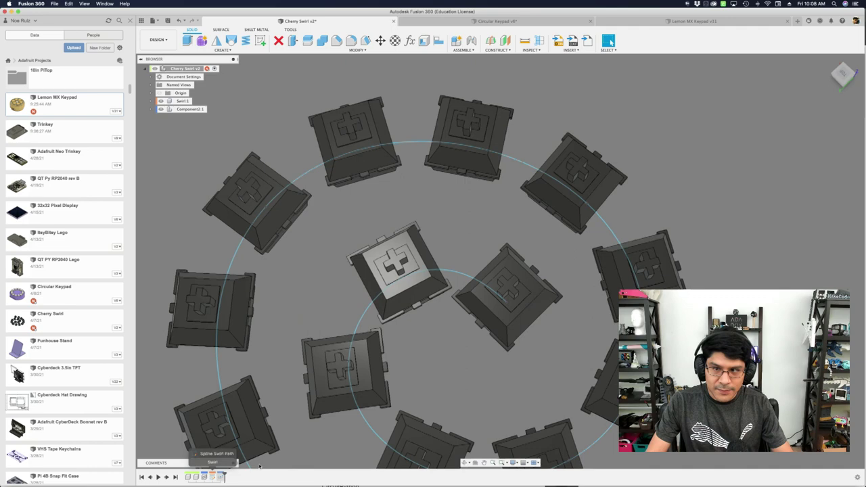
drag(475, 380, 596, 208)
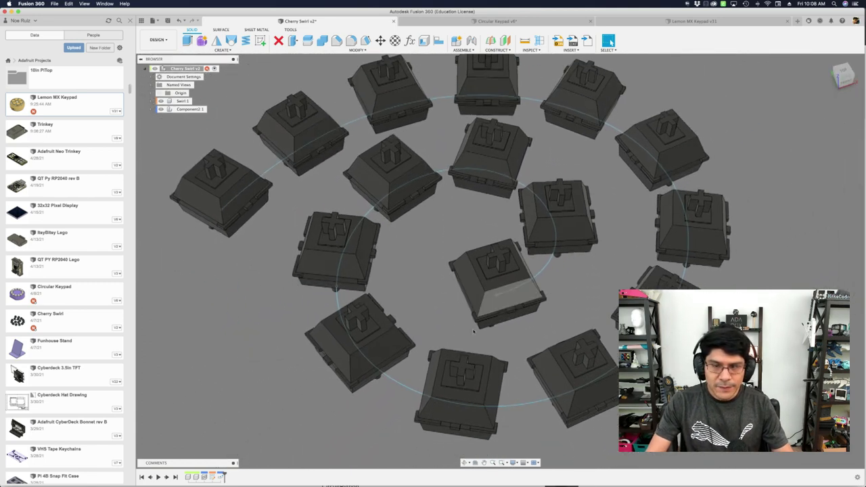
- Edit the spiral sketch, select the swirl spline to inspect its fit points, then deselect it
double_click(212, 478)
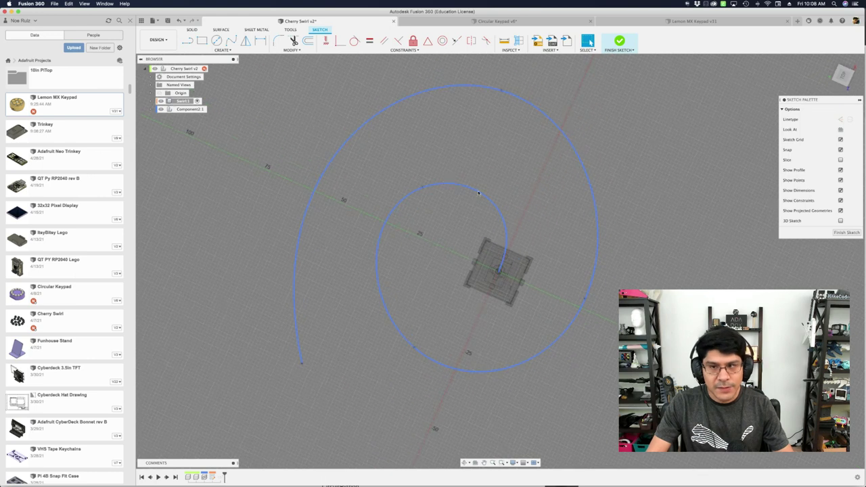
click(443, 181)
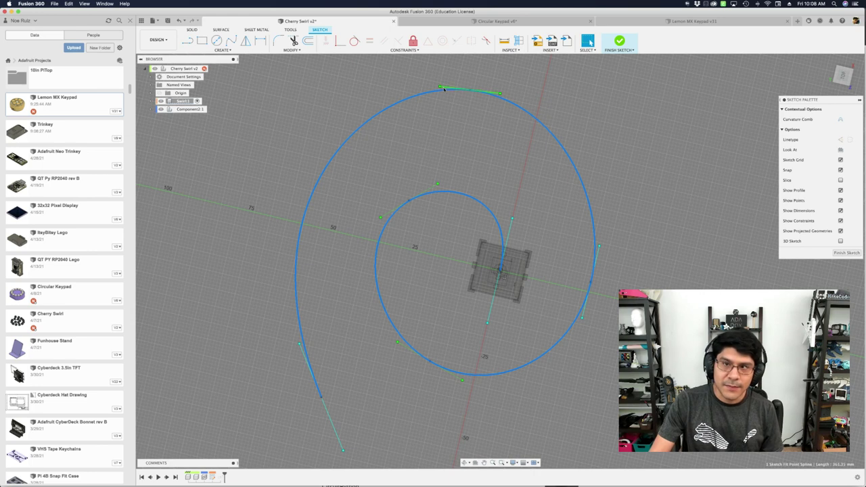
click(398, 165)
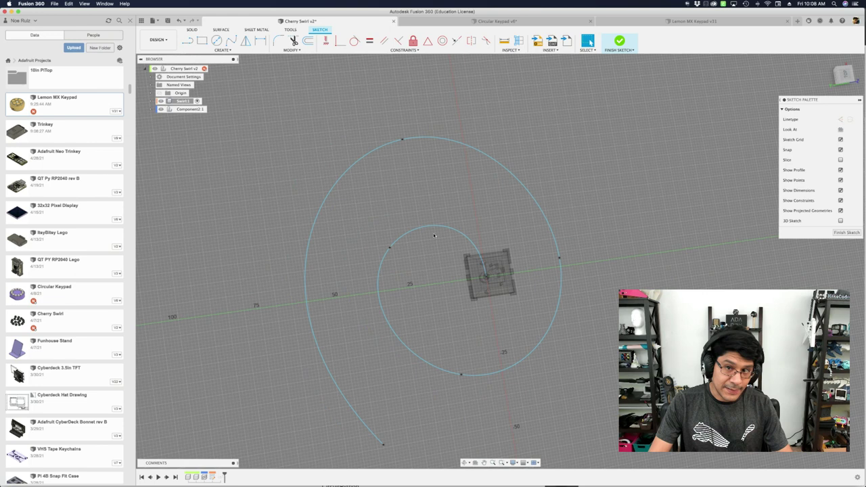
- Finish the sketch, try then cancel tighter pattern spacing, and drag the spiral to re-flow the switches
click(620, 41)
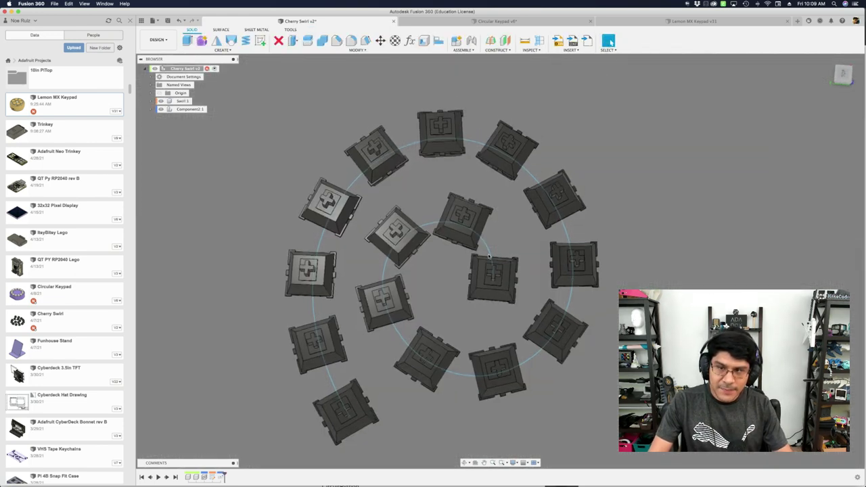
double_click(212, 476)
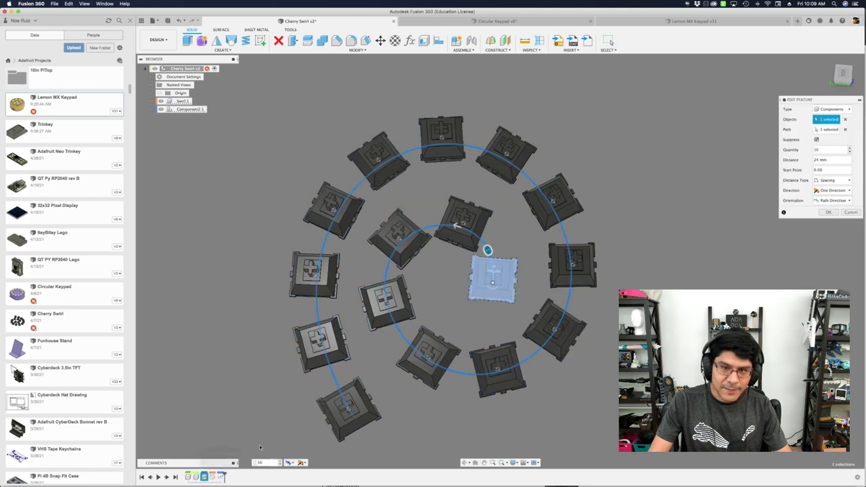
drag(447, 236, 452, 238)
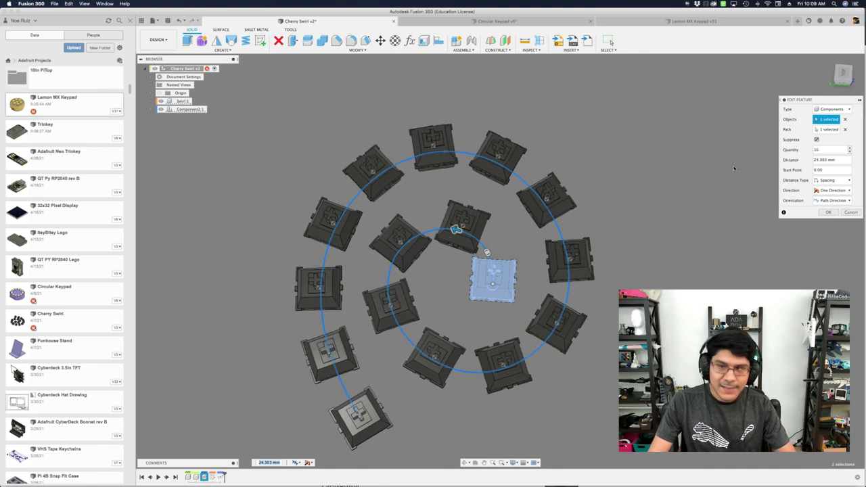
click(850, 213)
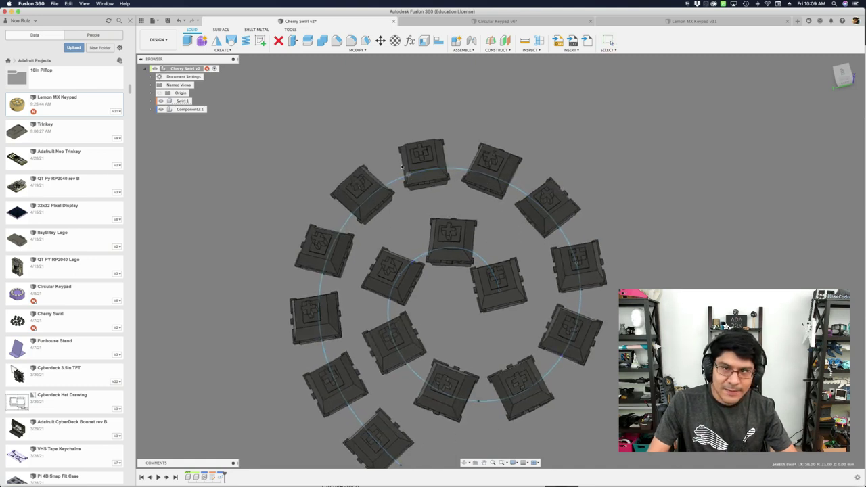
drag(429, 183, 489, 254)
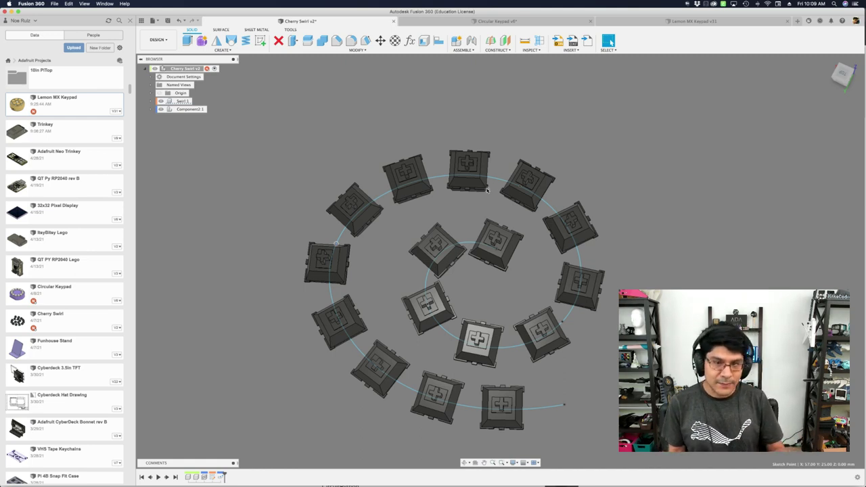
- In Finder, preview the ZOTER photo, virtual-keys-oculus.png, then lbo-doorlock-keypad.jpg
key(super+Tab)
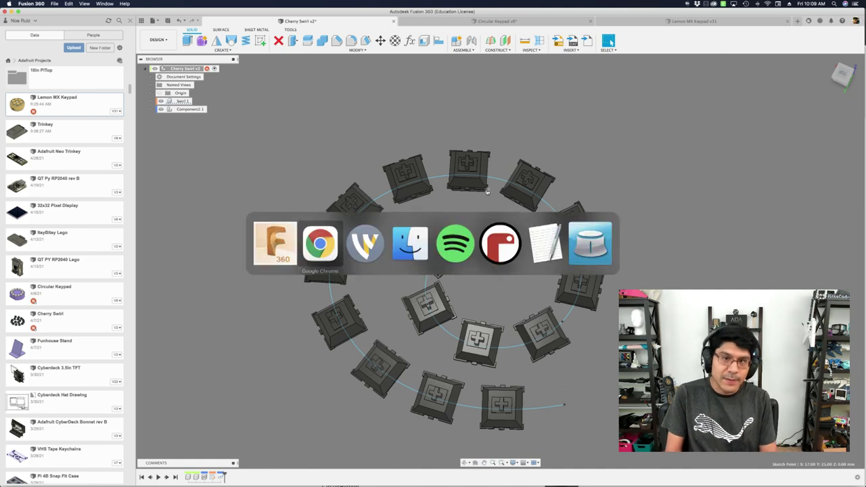
key(super+Tab)
key(super+Tab)
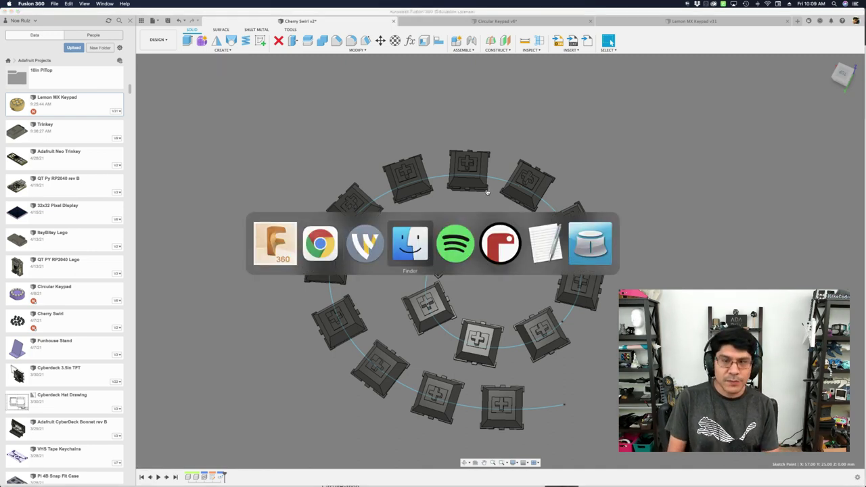
key(space)
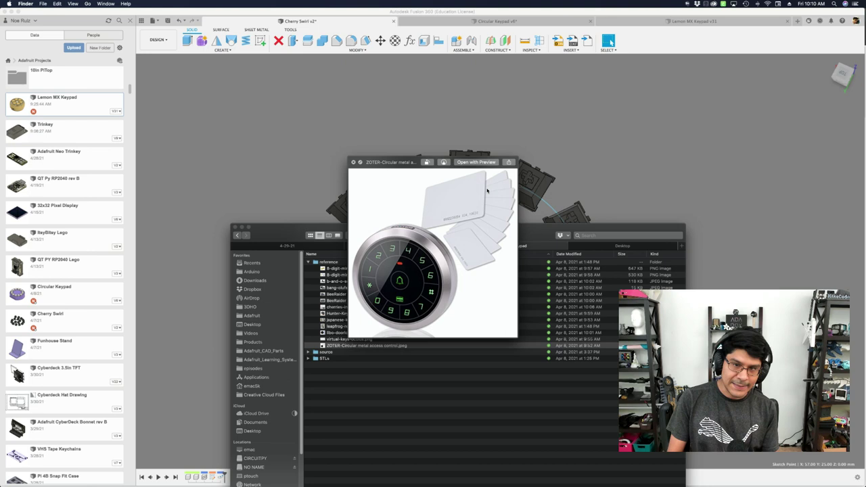
key(Up)
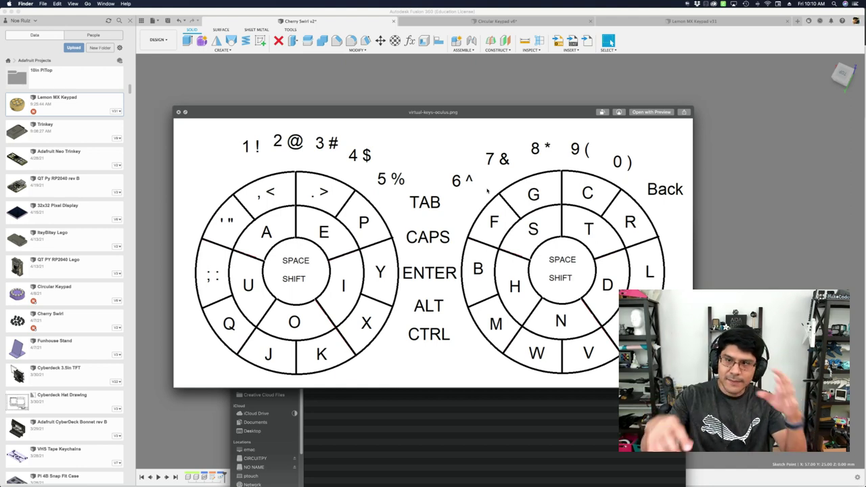
key(Down)
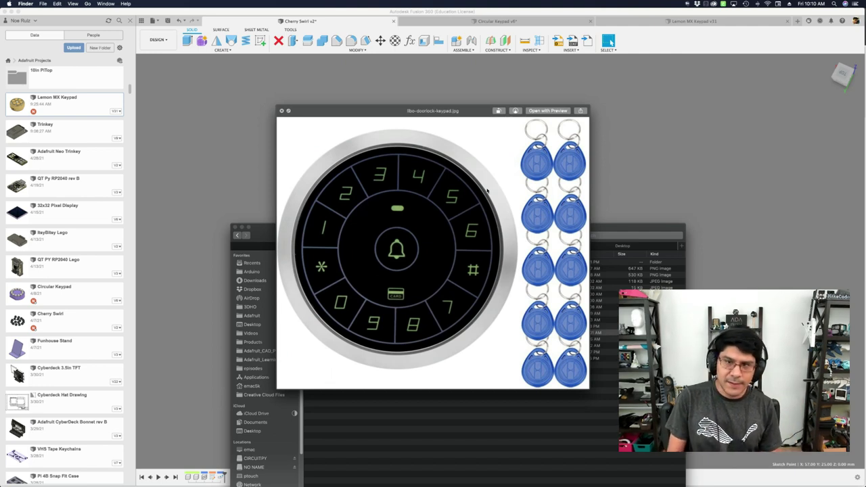
- Step the preview through leapfrog-remote.jpg, japanese-keyboard.png and Hunter-Keypad.jpeg
key(Down)
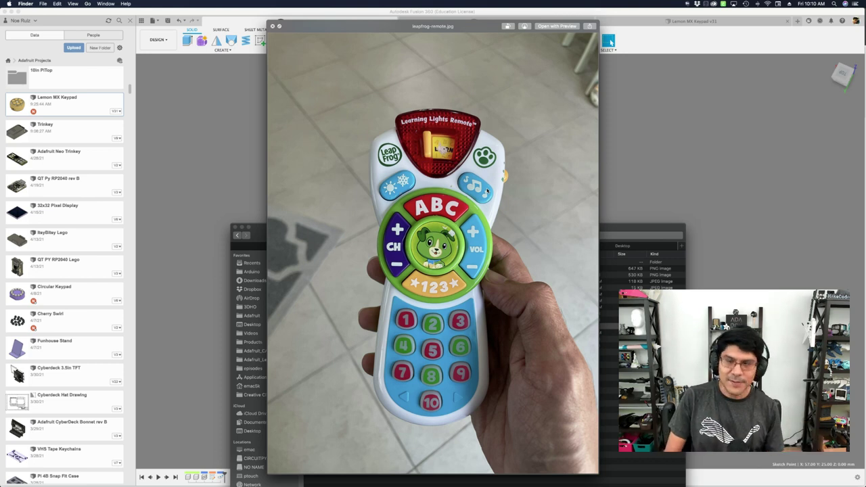
key(Up)
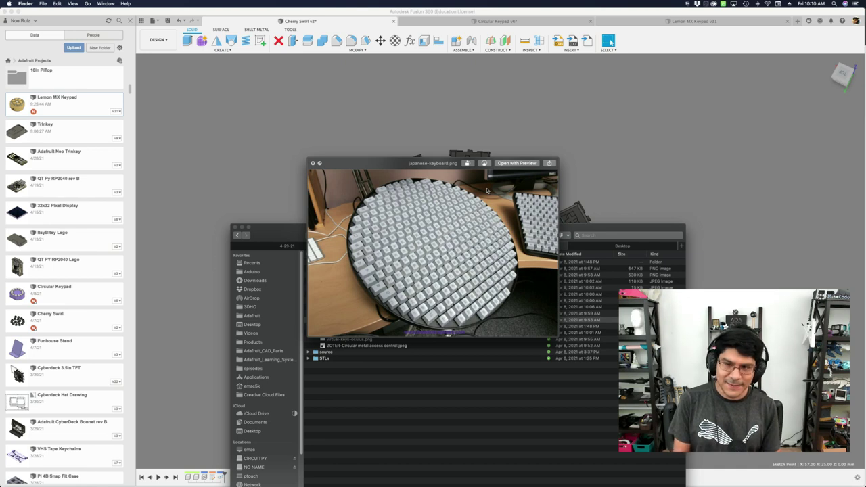
key(Up)
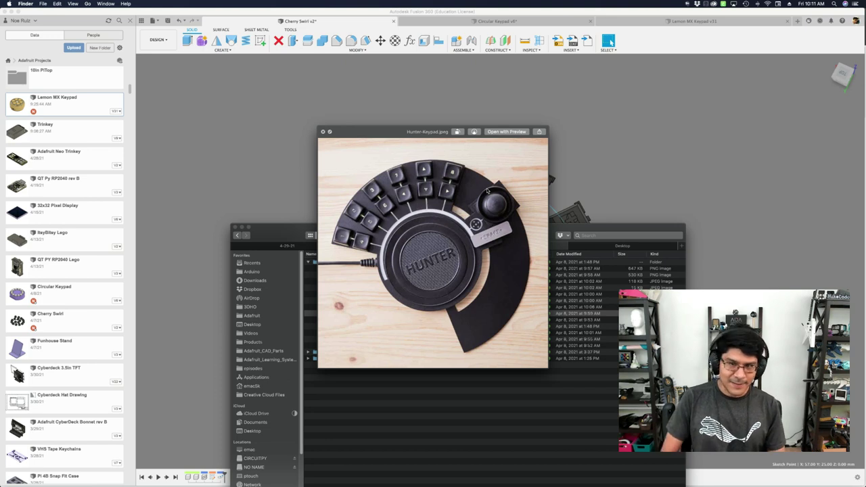
- Preview the cherries-in-circle image, then flip between BeeRaider 1.jpeg and BeeRaider 2.jpg
key(Up)
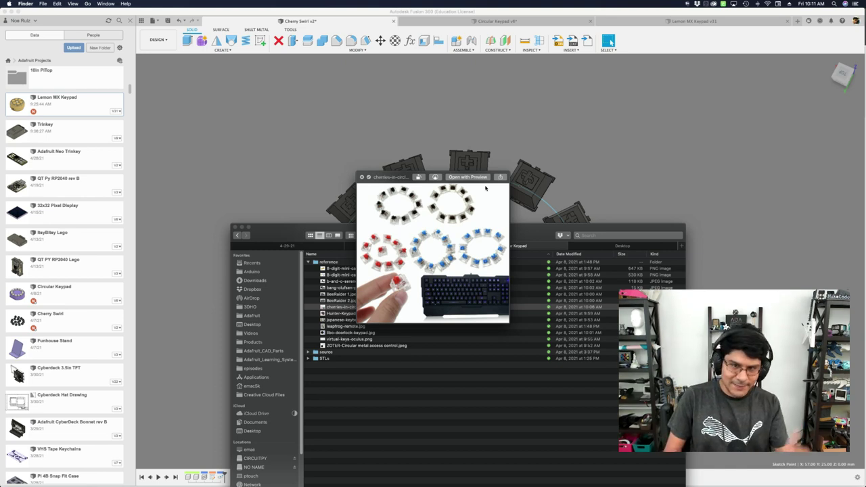
key(Up)
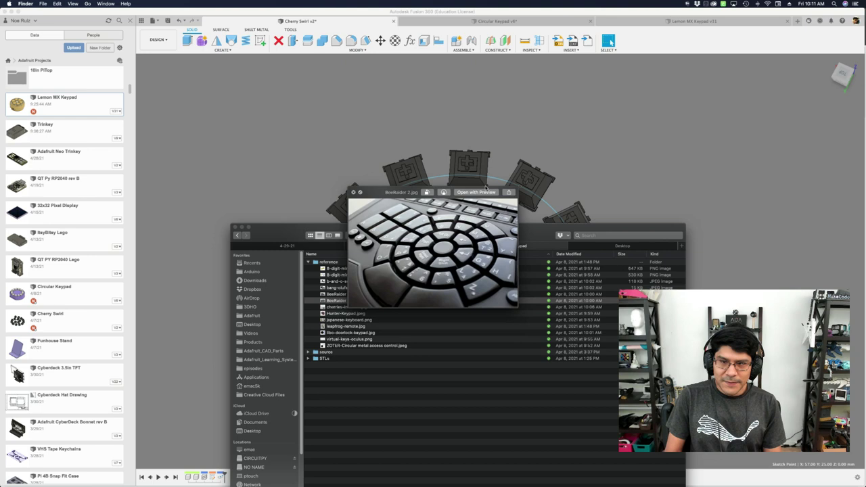
key(Up)
key(Down)
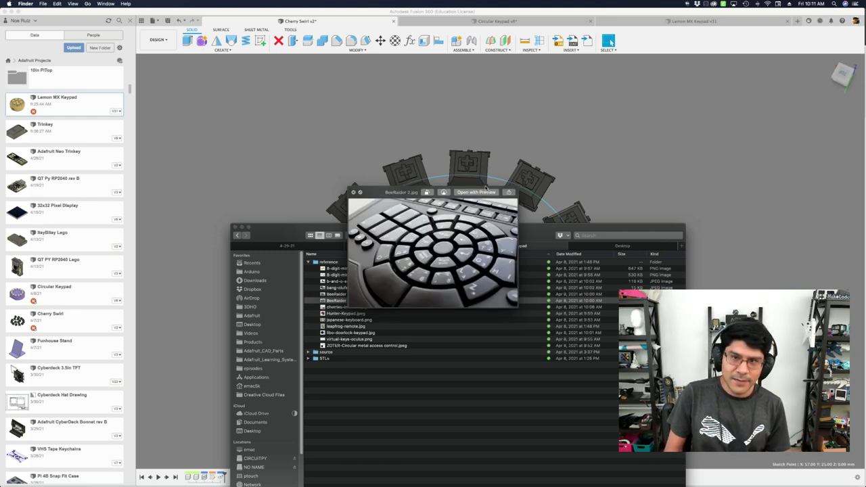
key(Up)
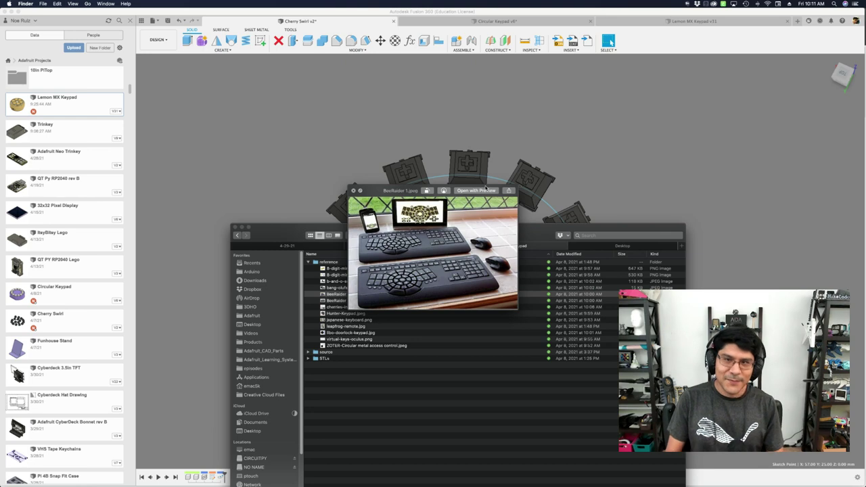
key(Down)
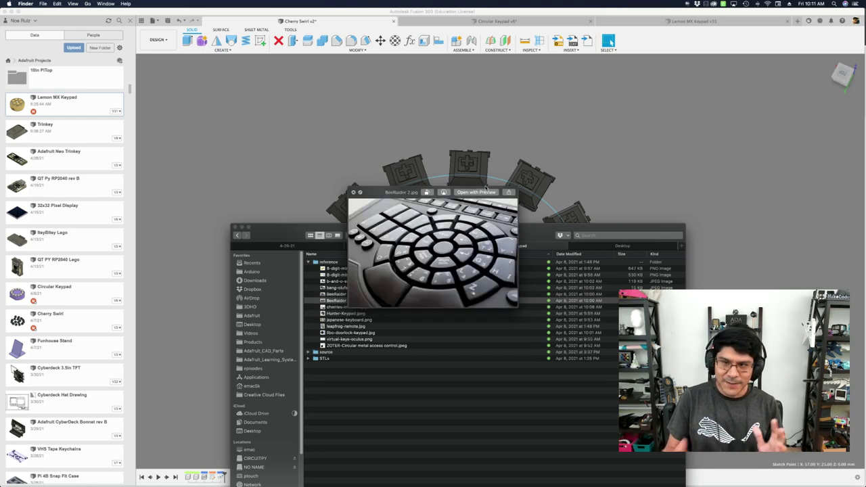
key(Up)
key(Down)
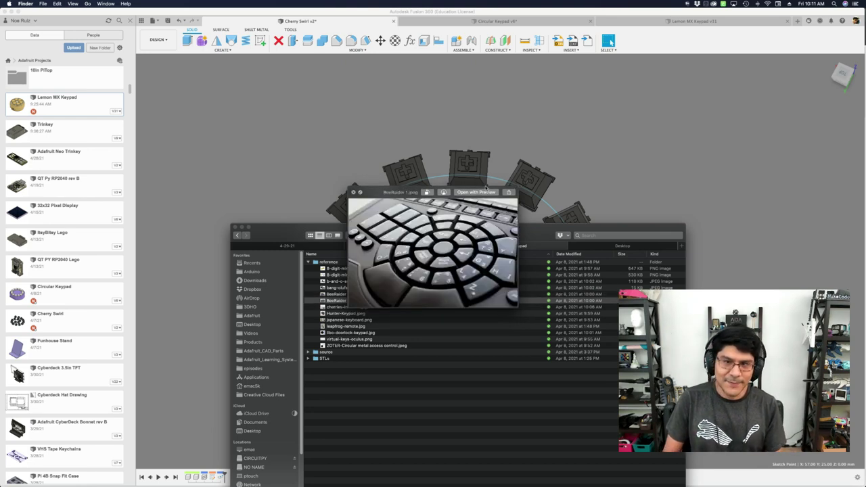
key(Up)
key(Up)
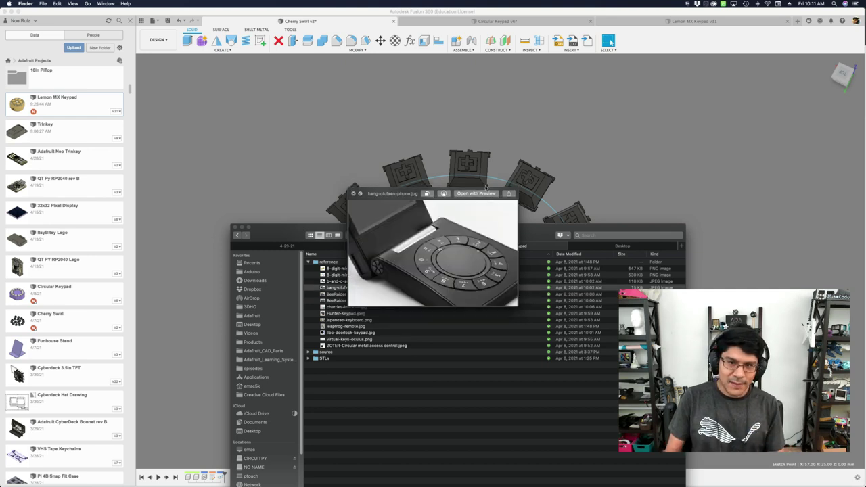
- Preview the B&O Serene phone photo, then toggle between the mini calculator images, ending on the yellow one
key(Up)
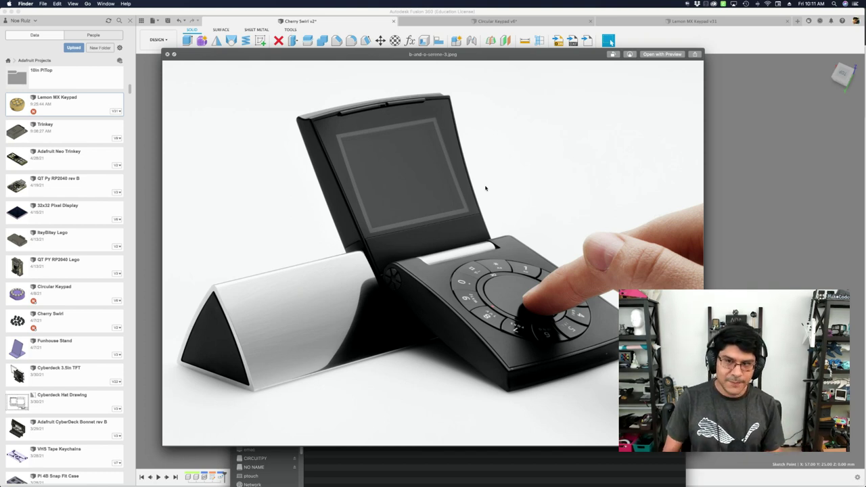
key(Up)
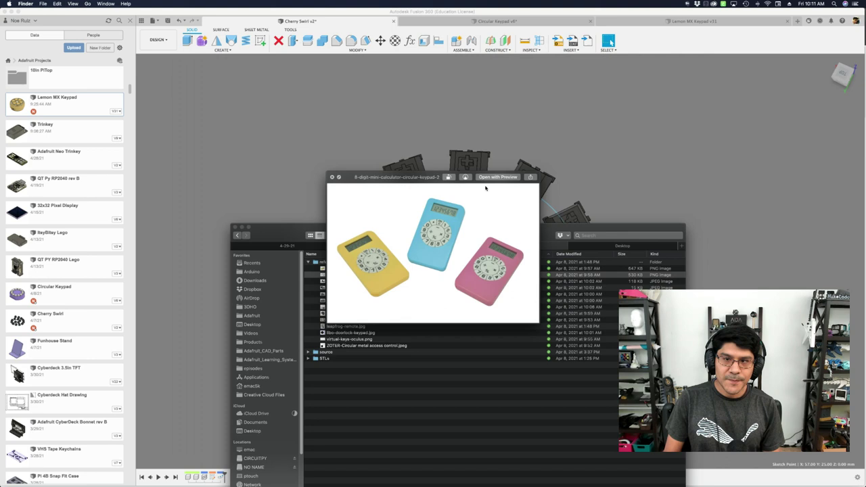
key(Up)
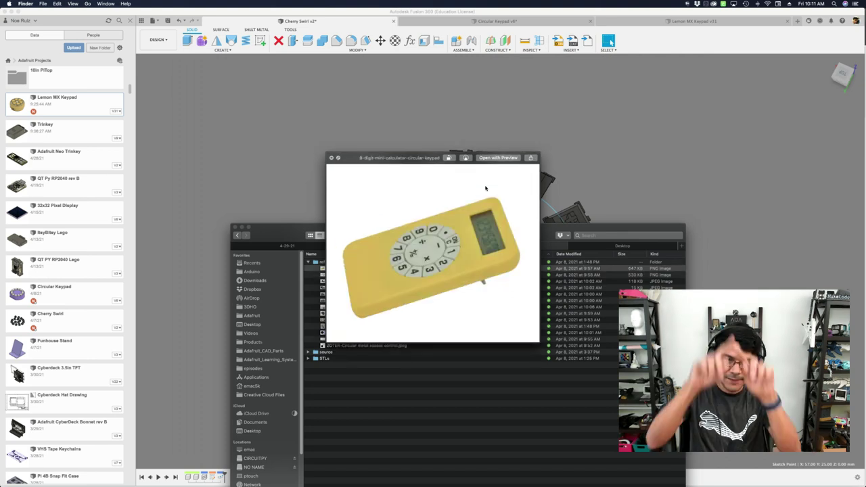
key(Down)
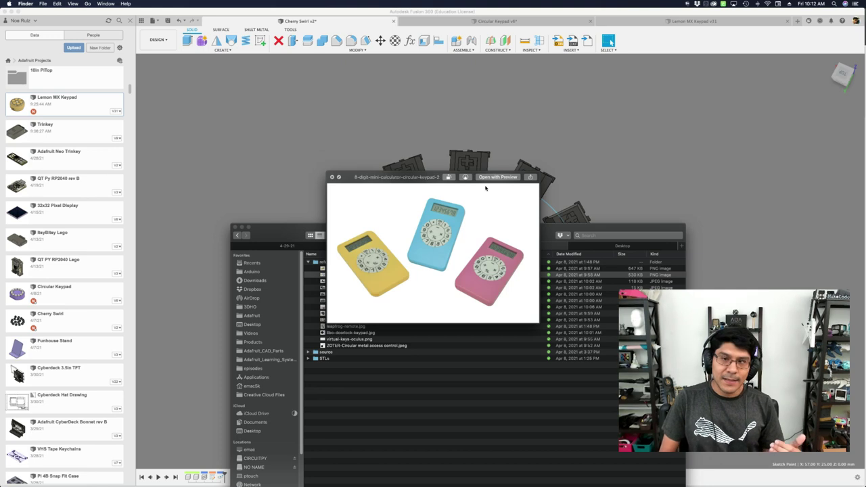
key(Up)
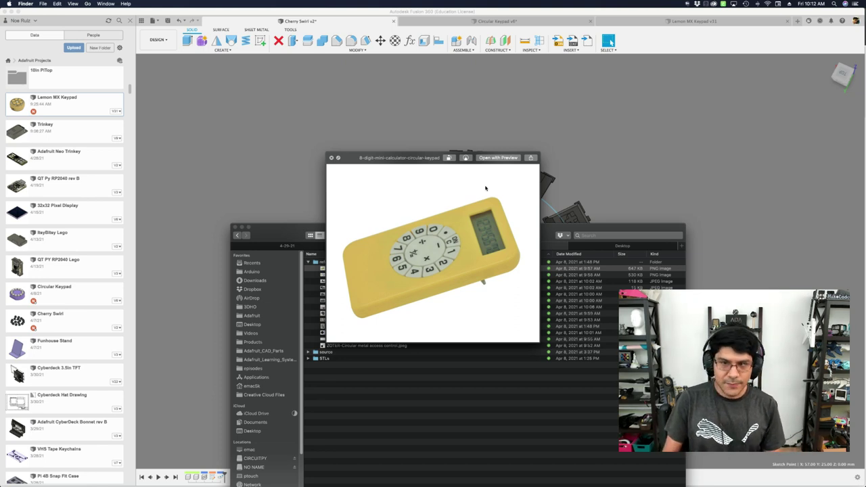
key(Down)
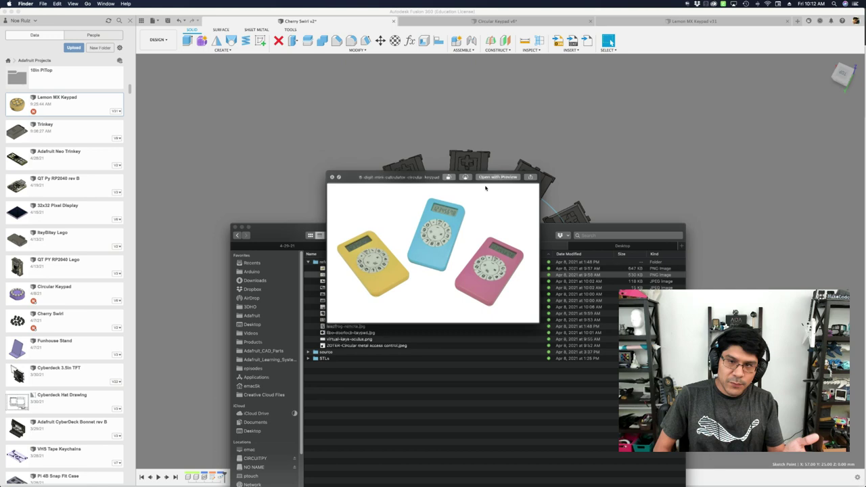
key(Up)
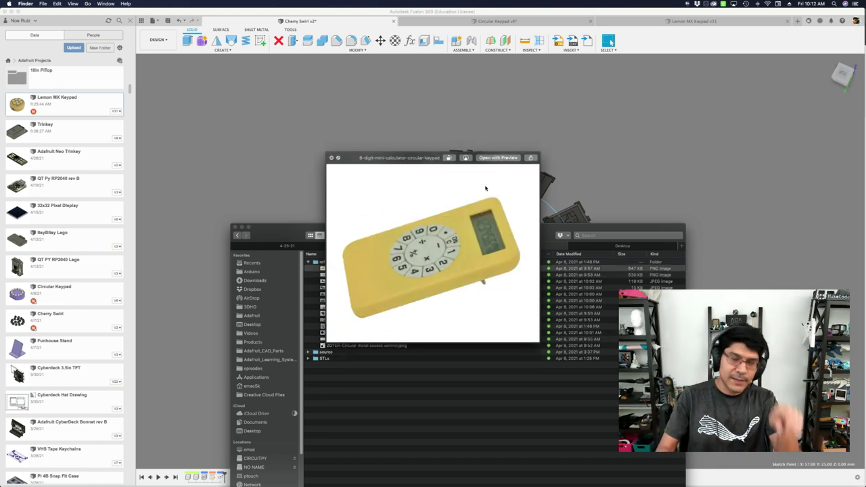
- Bring Circular Keypad v6 forward, orbit to view its switches and Feather board underneath, then return to top
click(582, 21)
scroll(740, 133, down, 5)
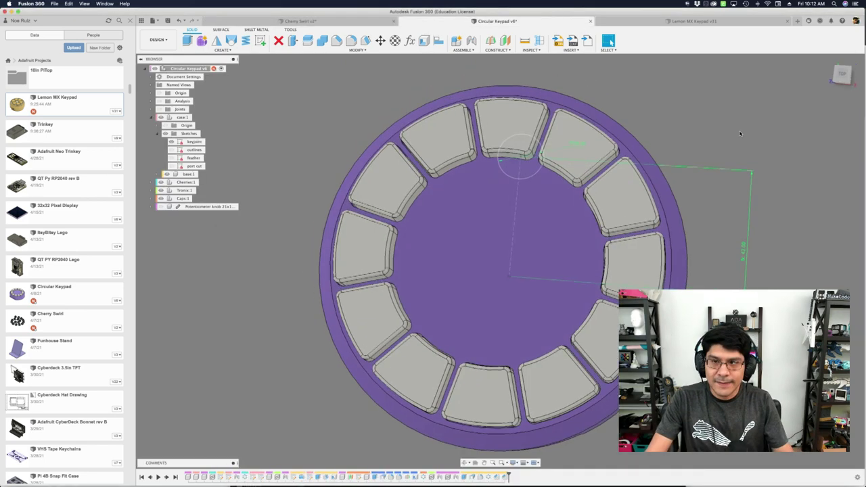
scroll(740, 133, down, 5)
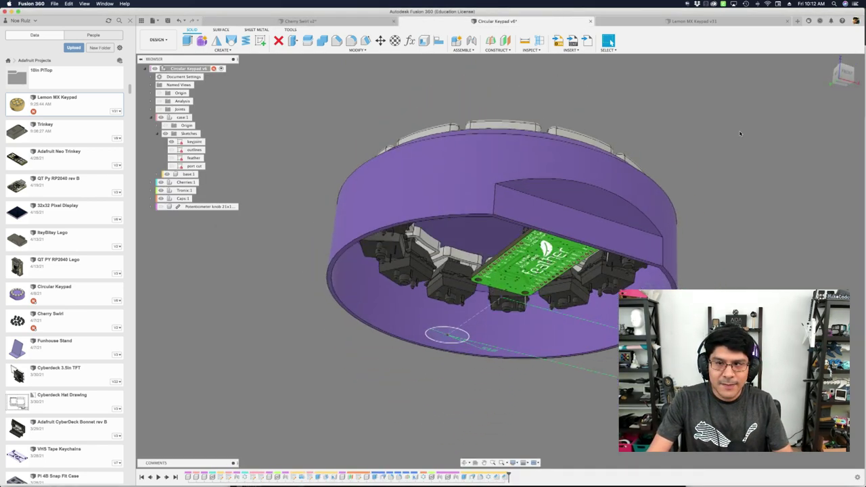
scroll(740, 133, down, 3)
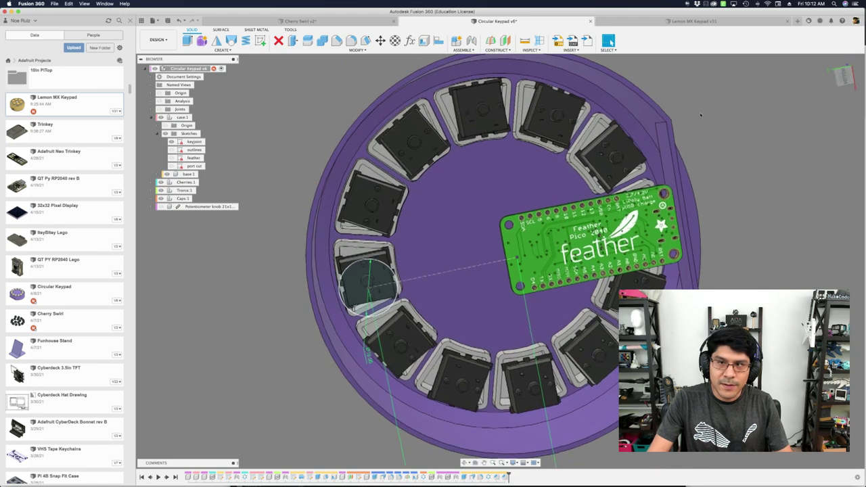
scroll(660, 242, down, 3)
scroll(660, 243, down, 5)
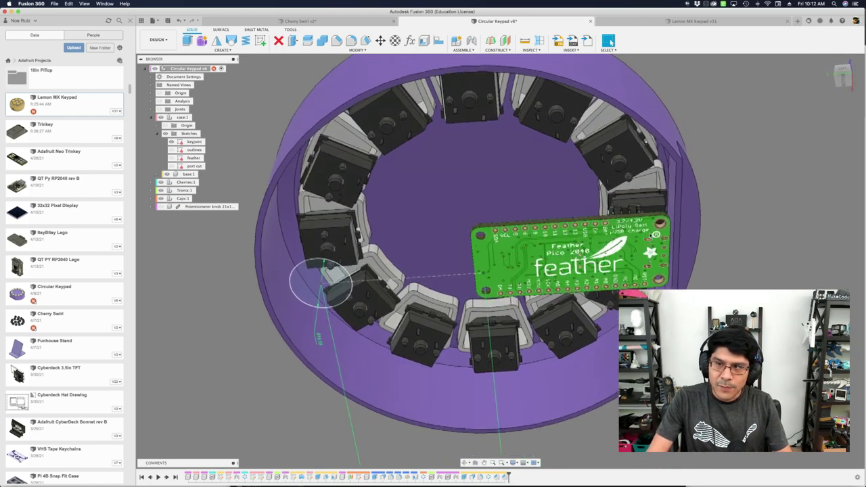
scroll(638, 247, down, 10)
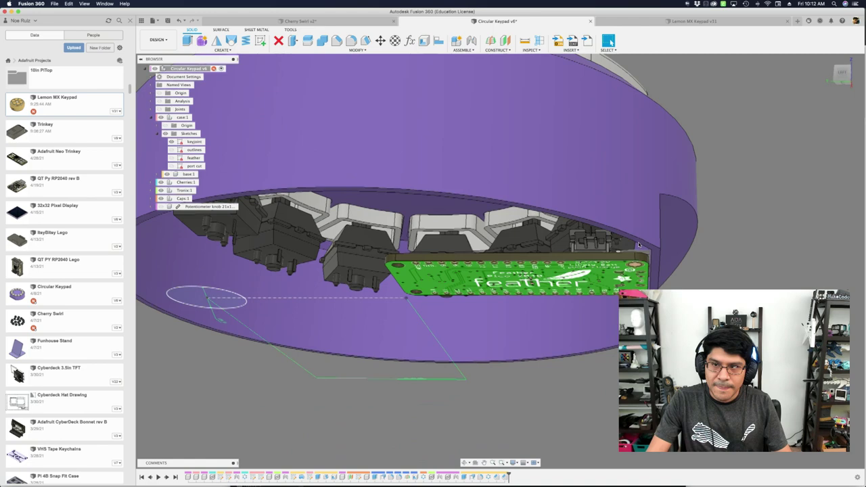
drag(488, 224, 477, 269)
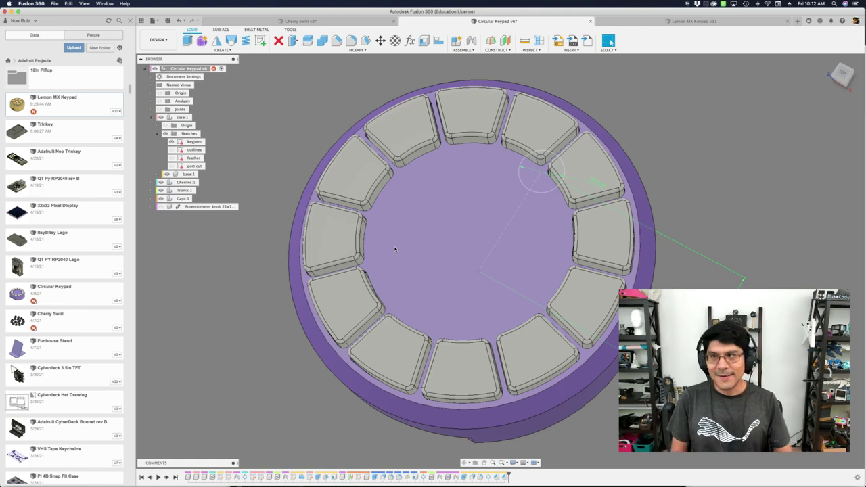
- Orbit the keycap ring to a near-top view and select a rounded keycap corner face
drag(395, 249, 761, 201)
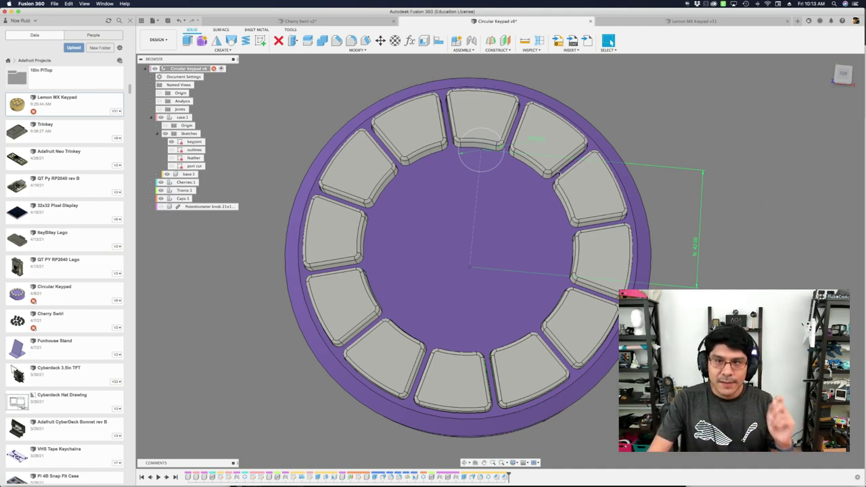
scroll(388, 148, up, 3)
scroll(388, 147, up, 5)
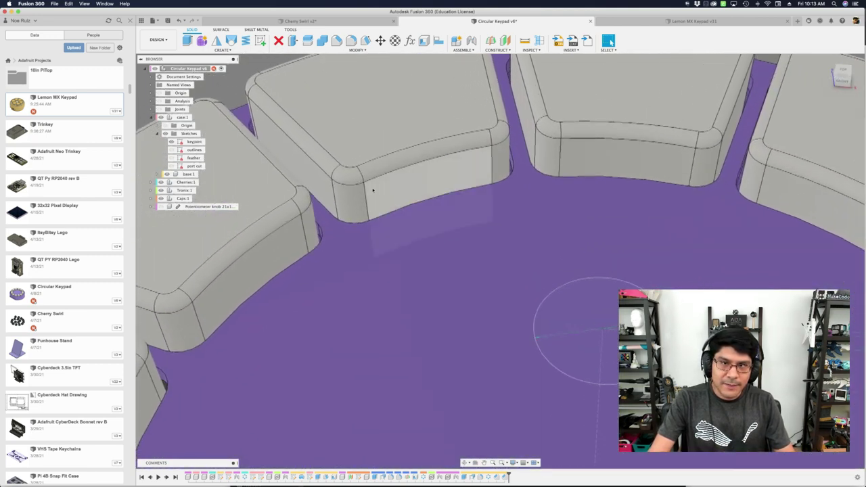
scroll(373, 190, down, 3)
click(349, 200)
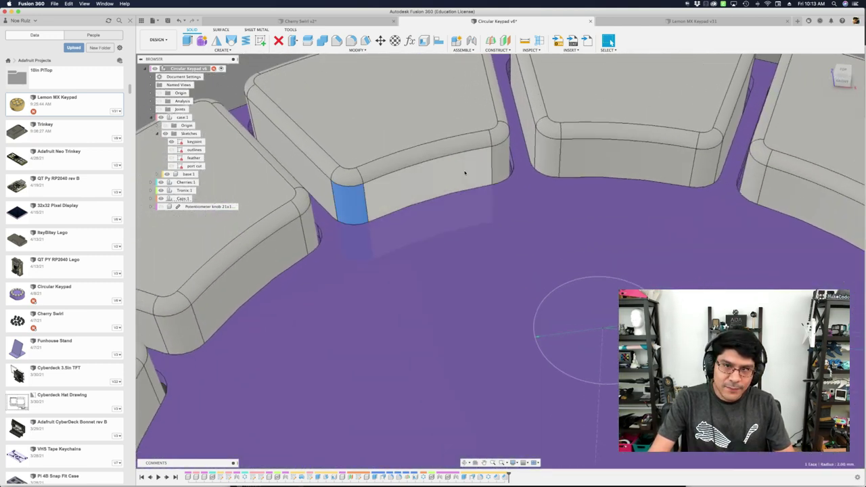
- Switch to the Lemon MX Keypad v31 design, then to the Adafruit lemon keypad guide in Chrome
scroll(393, 169, up, 2)
scroll(393, 169, down, 3)
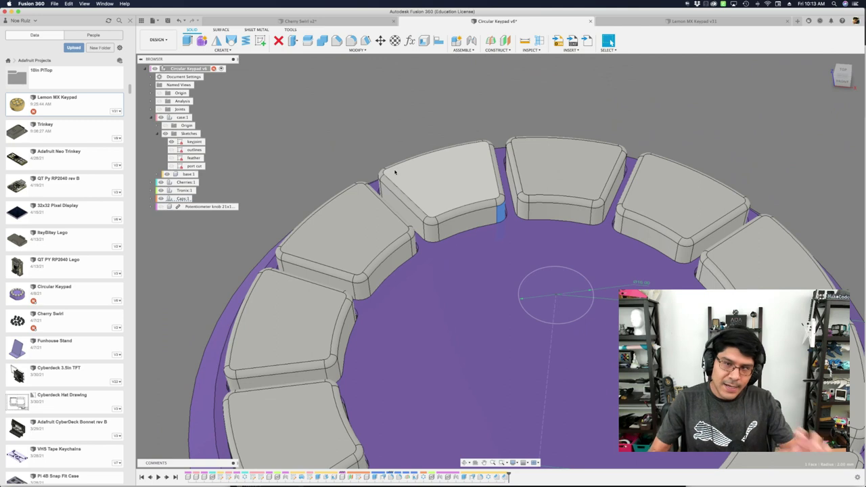
click(691, 21)
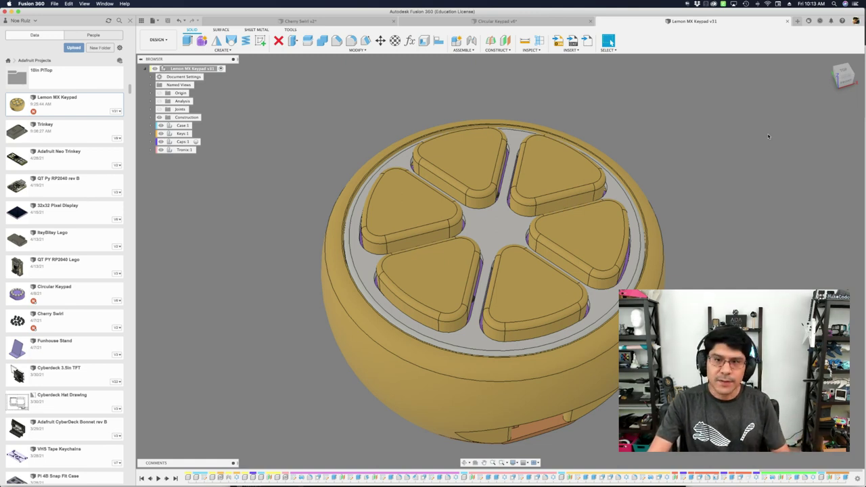
key(super+Tab)
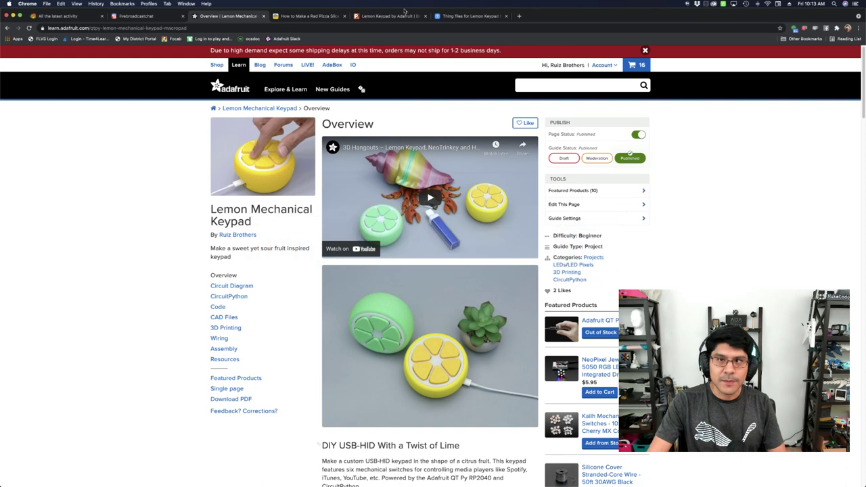
- Open the Rad Pizza Slice Stream Controller Instructables tab, scroll to Step 1, then back to the top
click(327, 16)
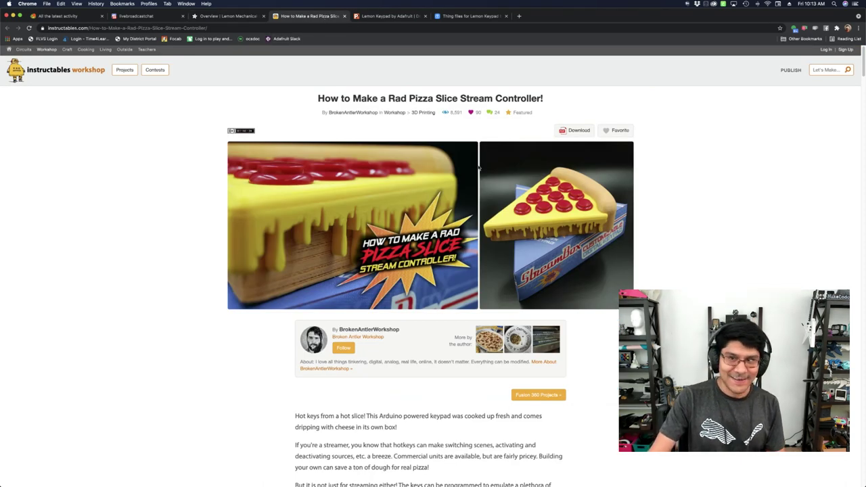
scroll(574, 231, down, 4)
scroll(574, 230, down, 9)
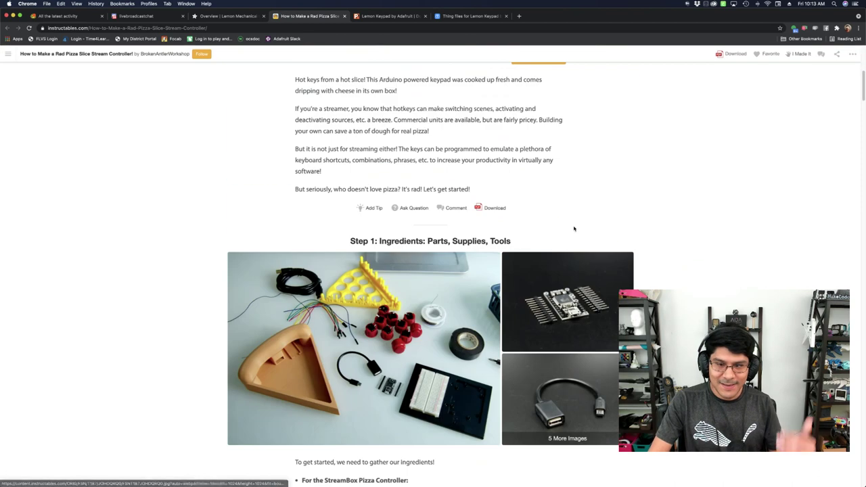
scroll(384, 292, up, 1)
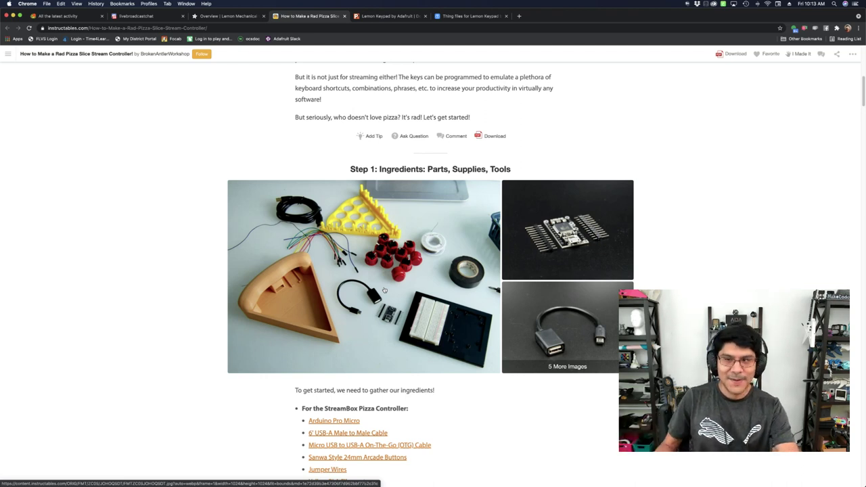
scroll(448, 266, up, 15)
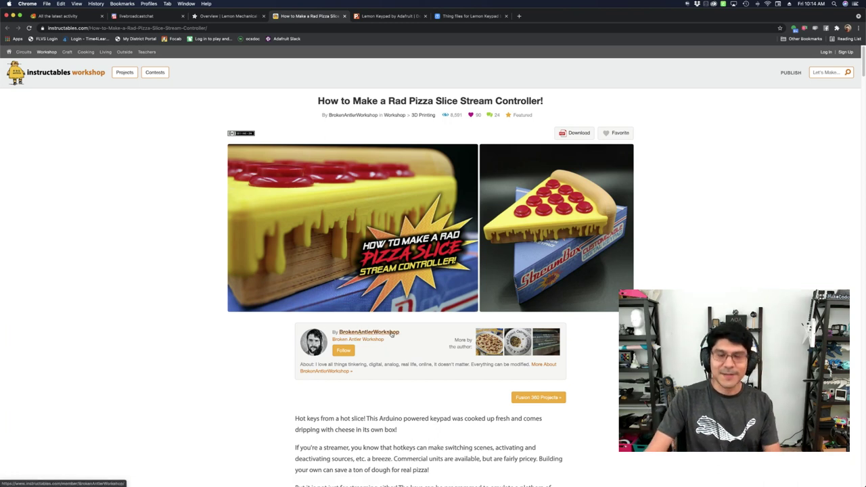
- Flip between reference images in Quick Look back to the calculator keypad, close it, and return to Fusion 360
key(super+Tab)
key(super+Tab)
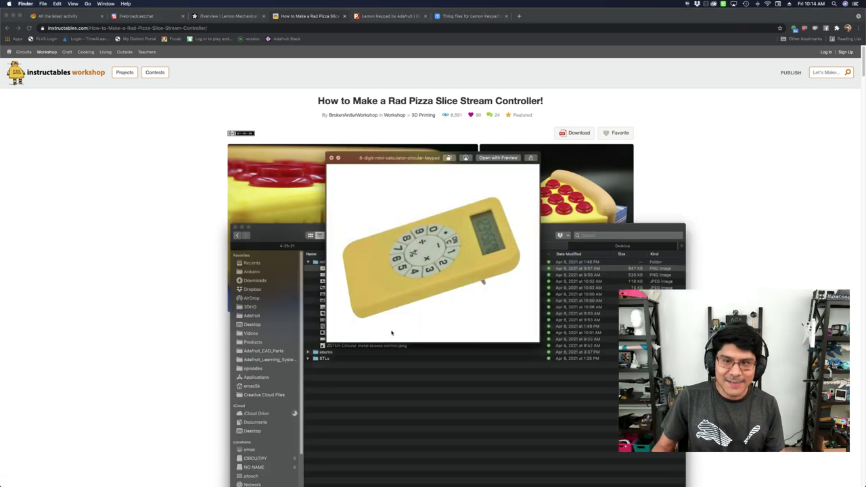
key(Down)
key(Down)
key(Down)
key(Down)
key(Down)
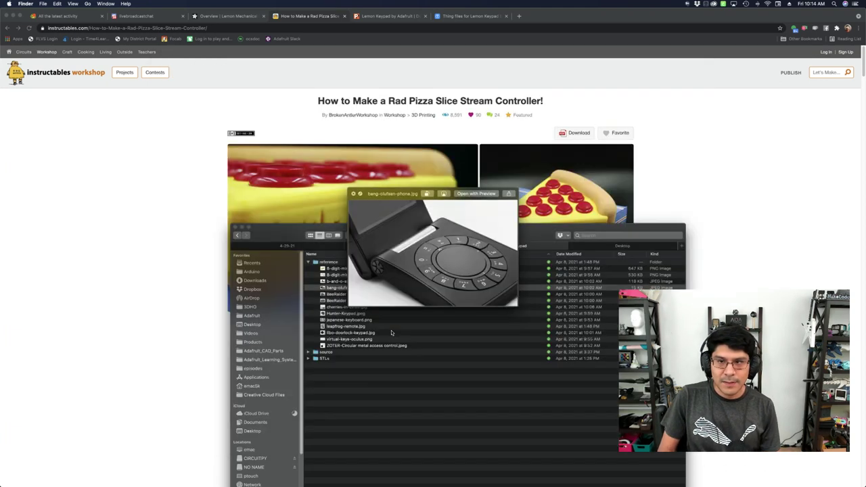
key(Up)
key(Up)
key(Up)
key(Up)
key(Up)
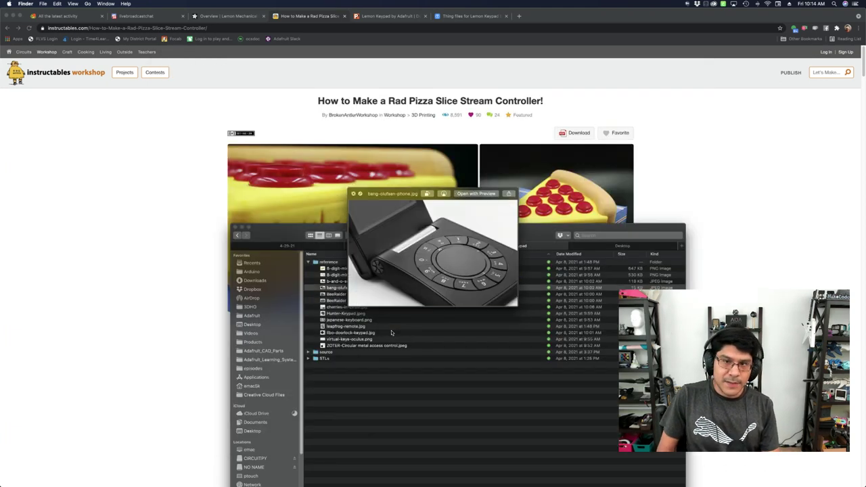
key(space)
key(super+Tab)
key(super+Tab)
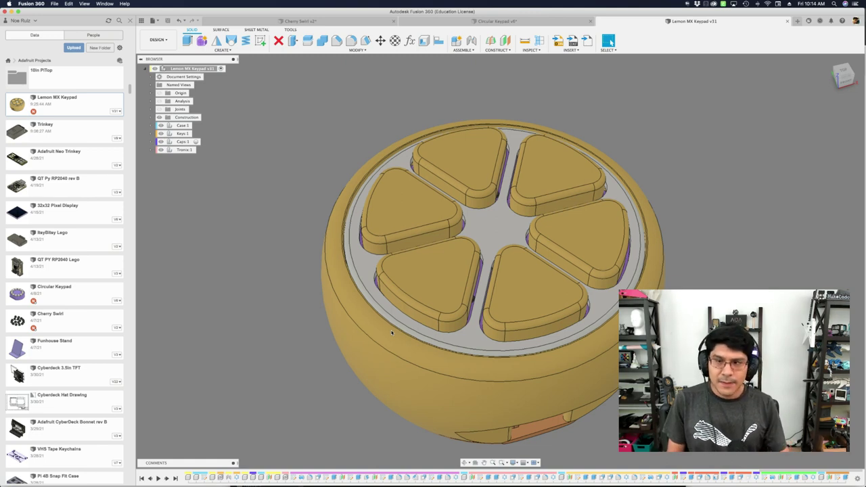
- Orbit the Lemon MX Keypad to a top-down view, then Cmd+Tab toward Wirecast
drag(391, 332, 273, 279)
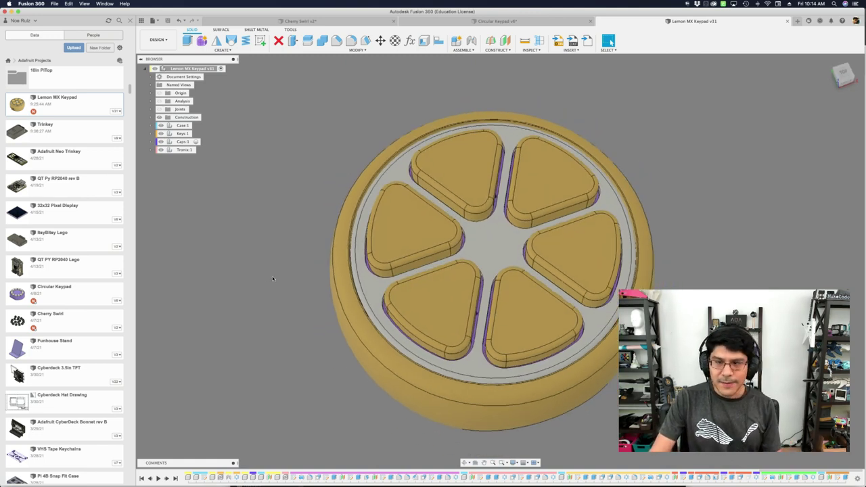
key(super+Tab)
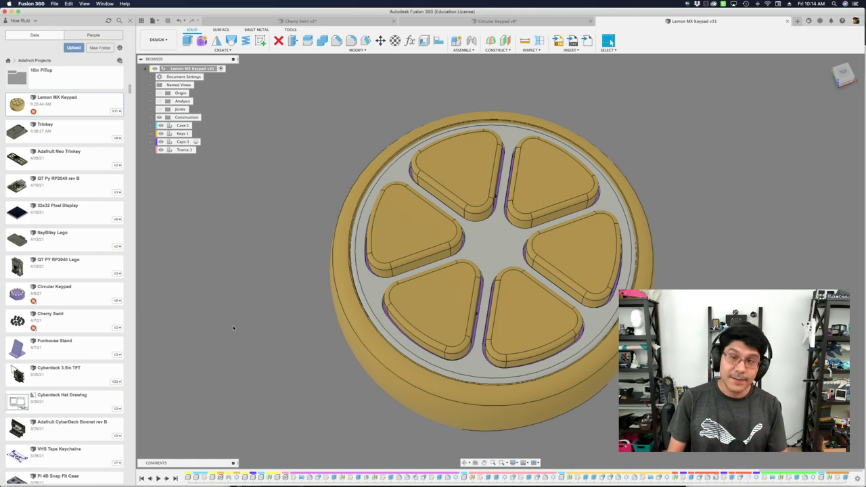
key(super+Tab)
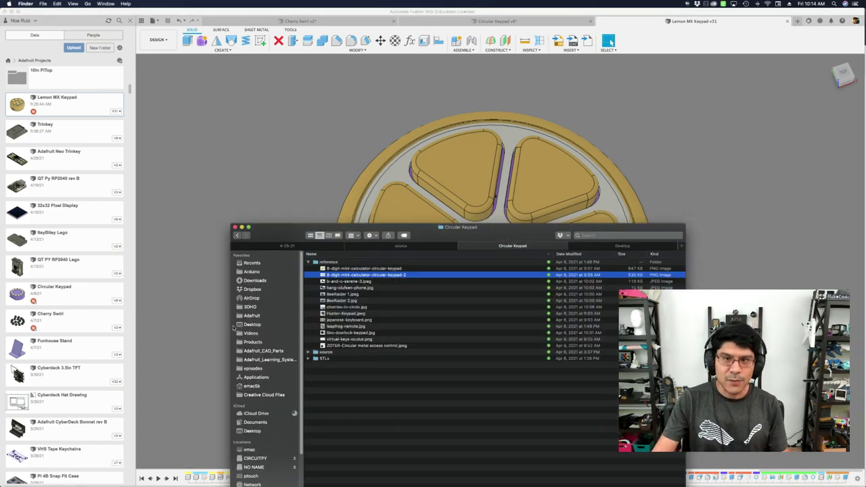
click(272, 184)
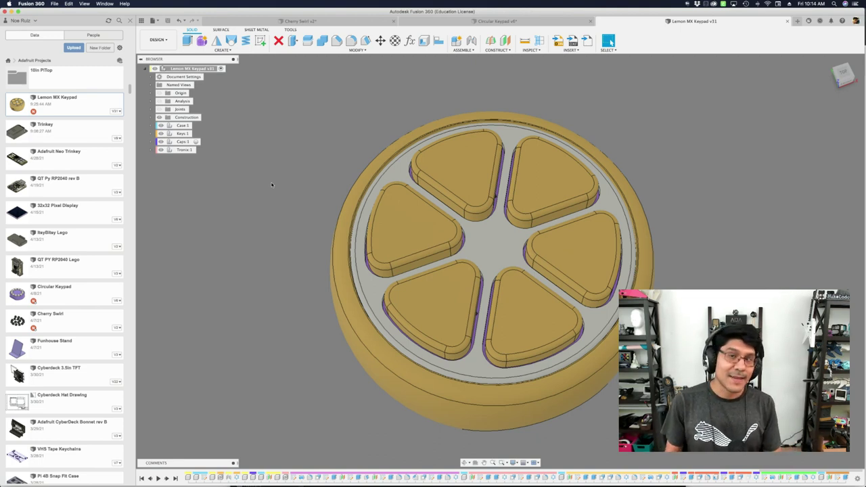
key(super+Tab)
key(super+Tab)
key(super+Tab)
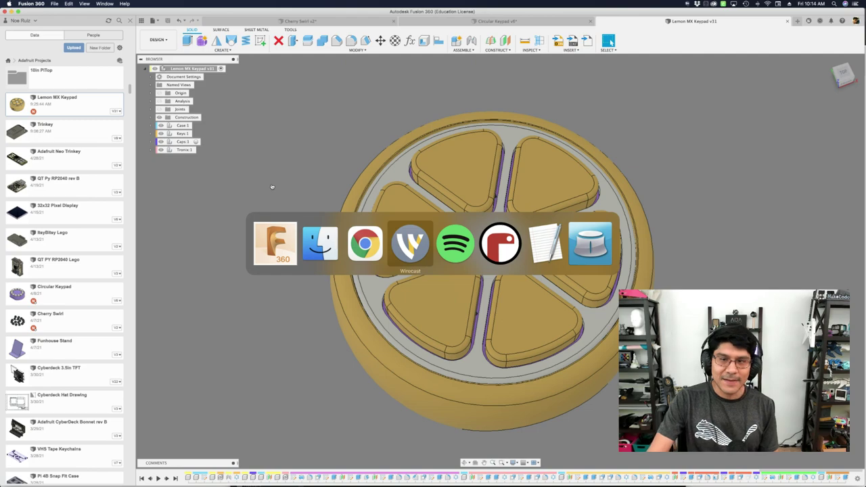